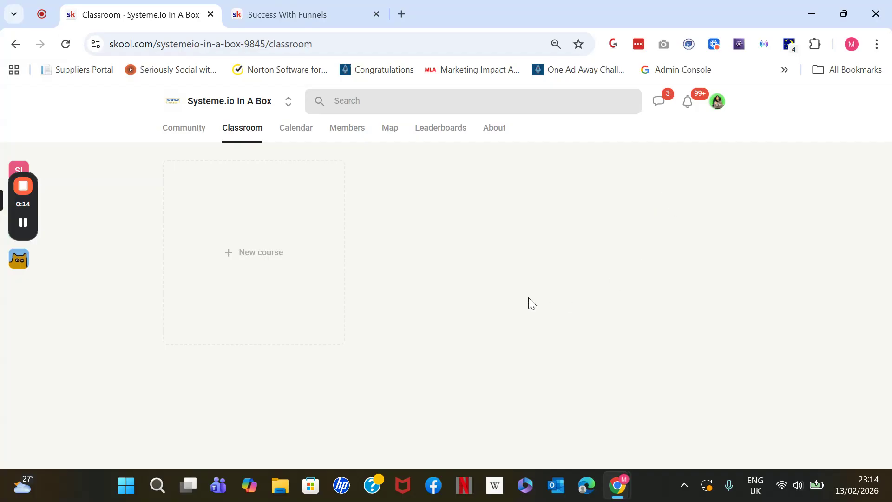
Switch to the Success With Funnels community and look through the courses in its classroom
{"action": "left_click", "coordinate": [293, 7]}
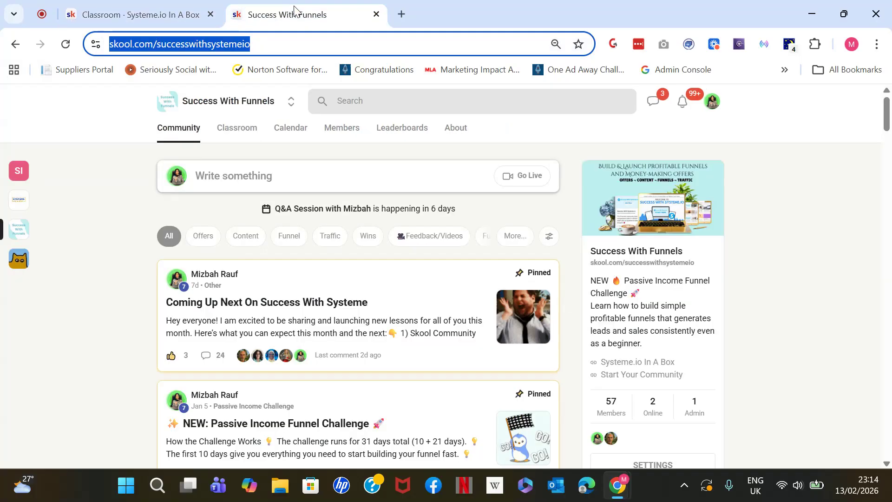
{"action": "left_click", "coordinate": [236, 135]}
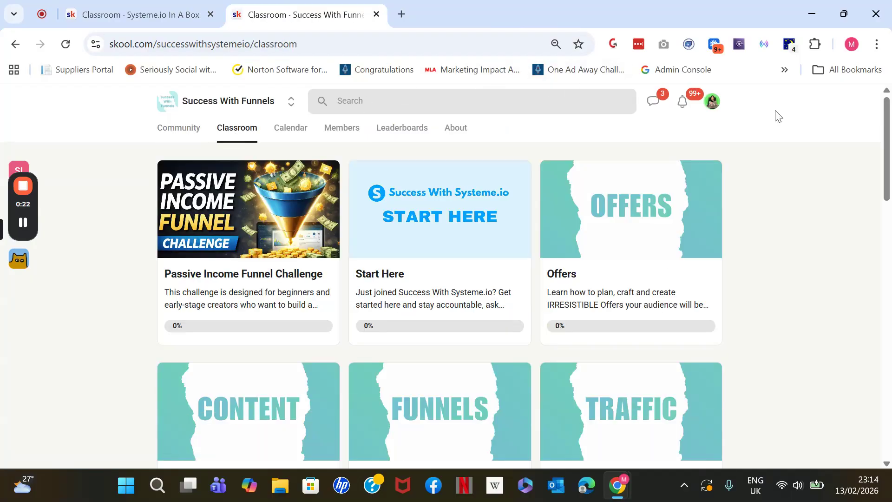
{"action": "left_click_drag", "start_coordinate": [886, 151], "coordinate": [890, 307]}
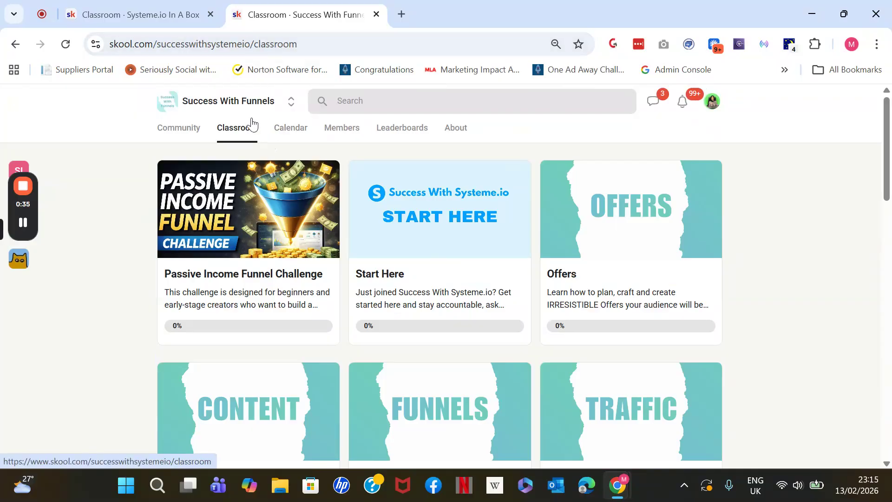
Return to the Systeme.io In A Box classroom and start a new course named "Systeme.io PLR Set Up"
{"action": "left_click", "coordinate": [160, 11]}
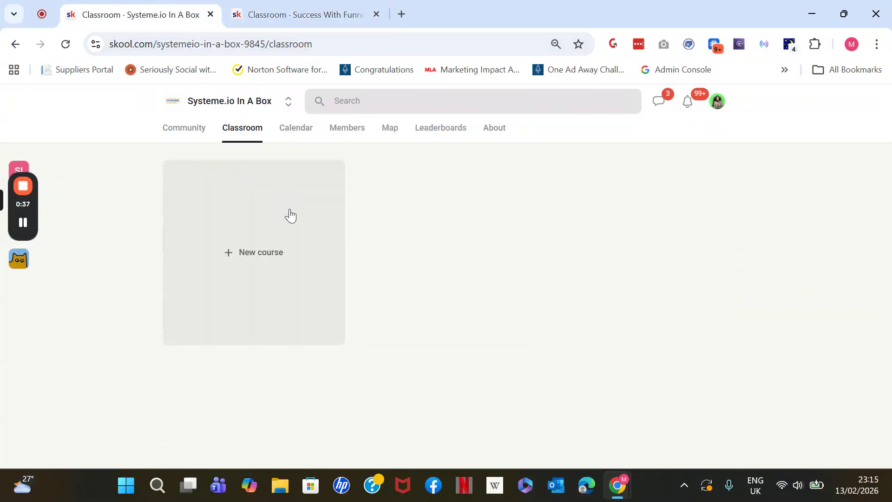
{"action": "left_click", "coordinate": [280, 237]}
{"action": "left_click", "coordinate": [326, 149]}
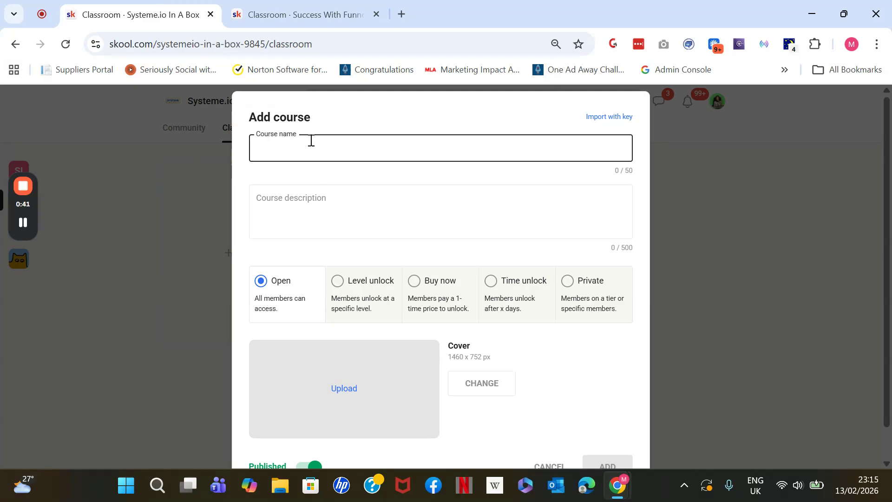
{"action": "type", "text": "System"}
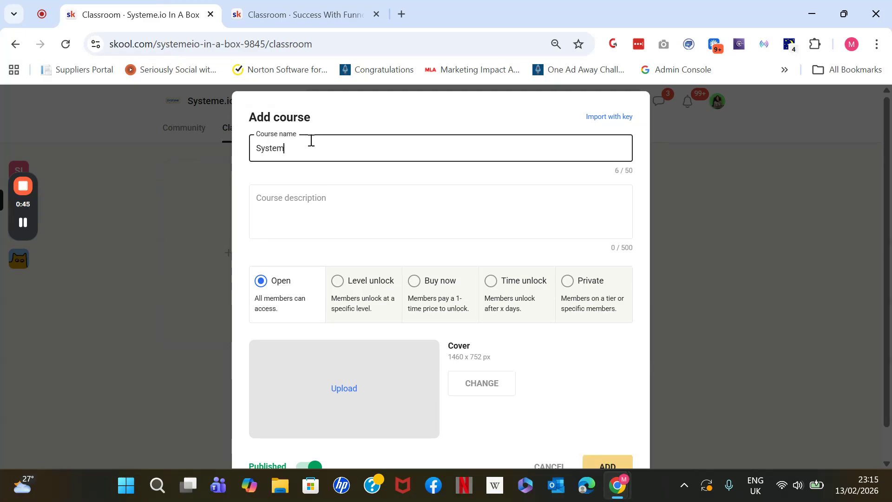
{"action": "type", "text": "e.io PLR Set Up"}
Enter the course description "This Course includes step by step training showing you how to download the PLR Courses from the Systeme.io PLR Pack."
{"action": "left_click", "coordinate": [300, 189]}
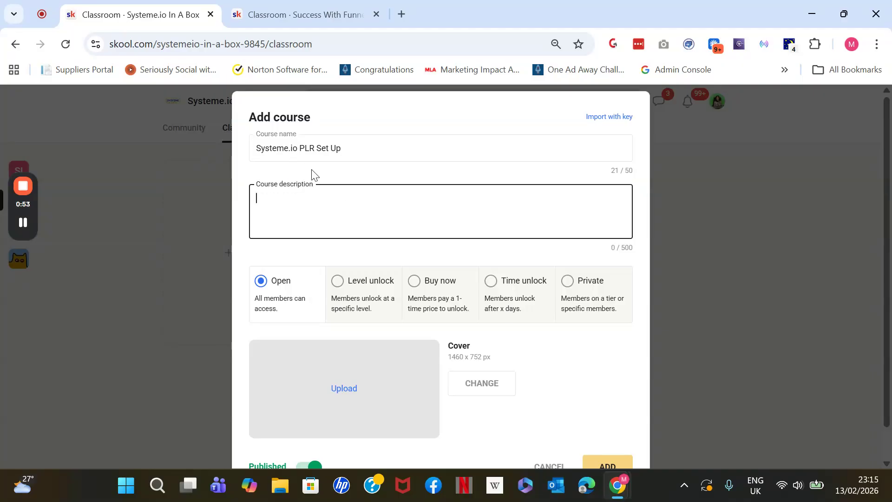
{"action": "type", "text": "This Course in"}
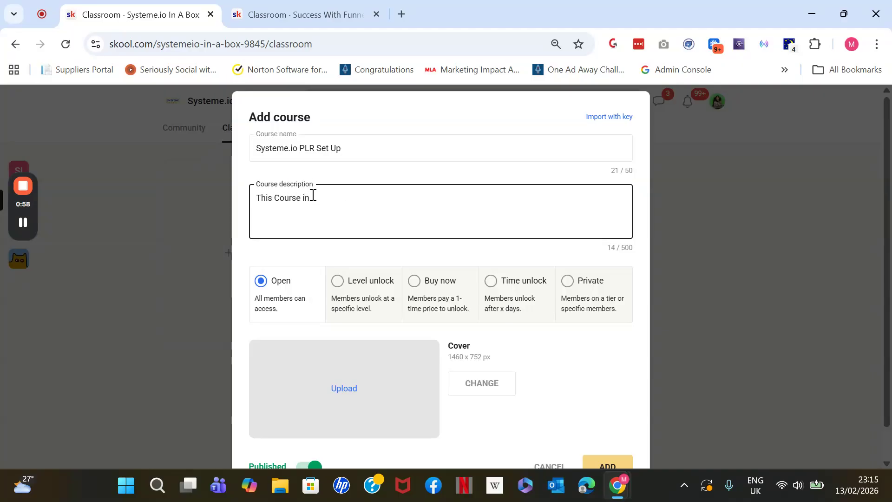
{"action": "type", "text": "cludes step by step t"}
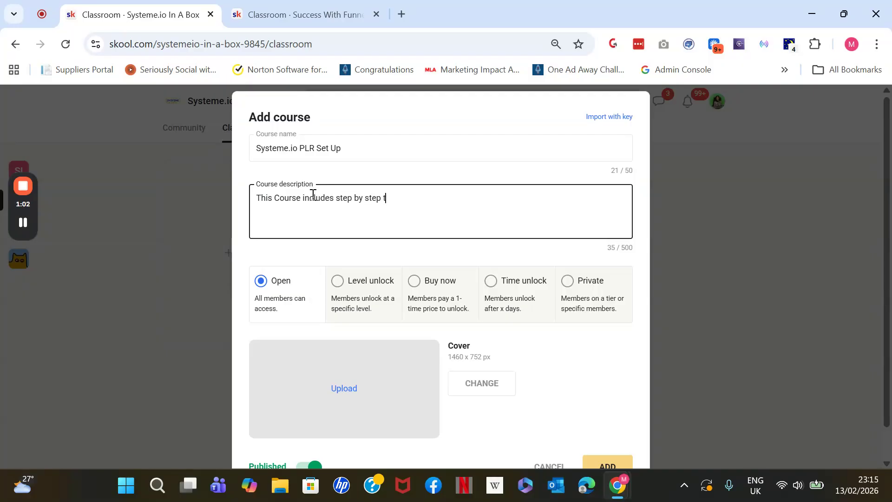
{"action": "type", "text": "raining showing you"}
{"action": "key", "text": "BackSpace"}
{"action": "type", "text": "you "}
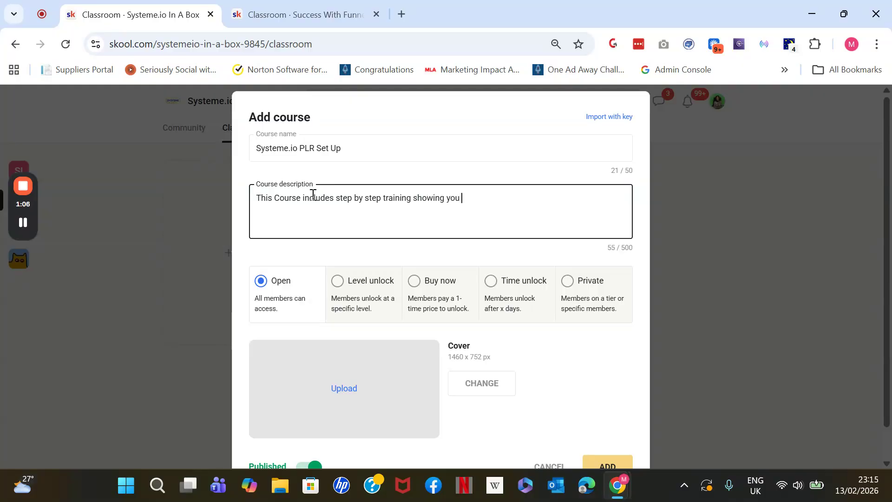
{"action": "type", "text": "how to downlaod the PLR C"}
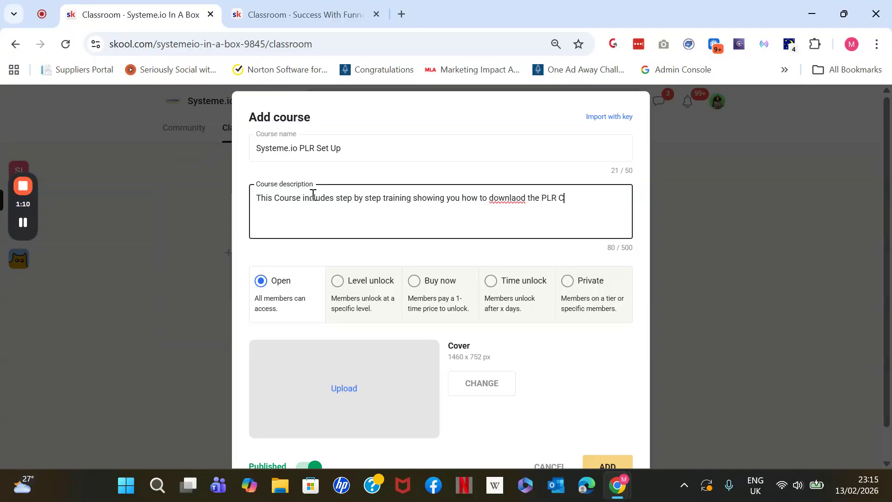
{"action": "type", "text": "ourses from the Syste"}
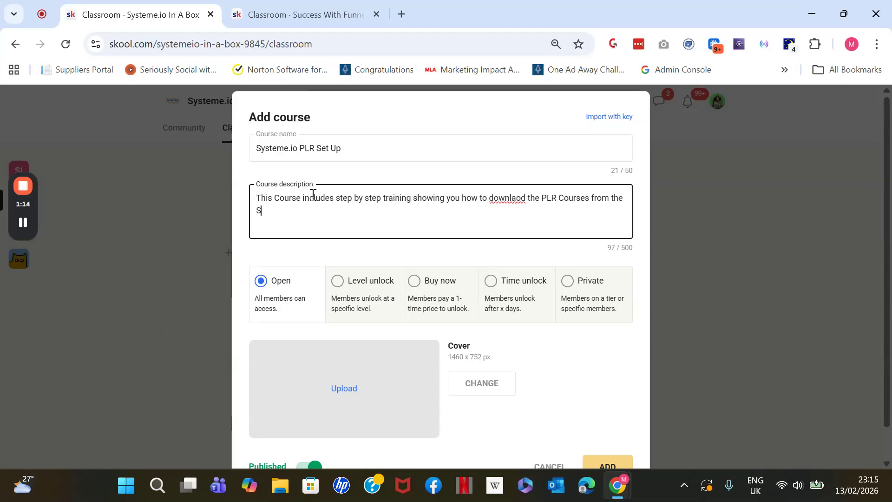
{"action": "type", "text": "me.io PLR Pack."}
{"action": "left_click", "coordinate": [521, 201]}
{"action": "key", "text": "BackSpace"}
{"action": "key", "text": "BackSpace"}
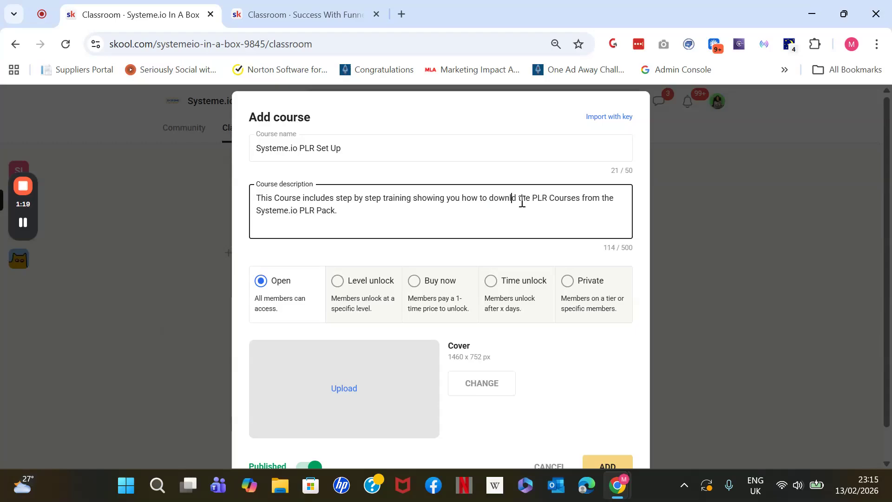
{"action": "type", "text": "oa"}
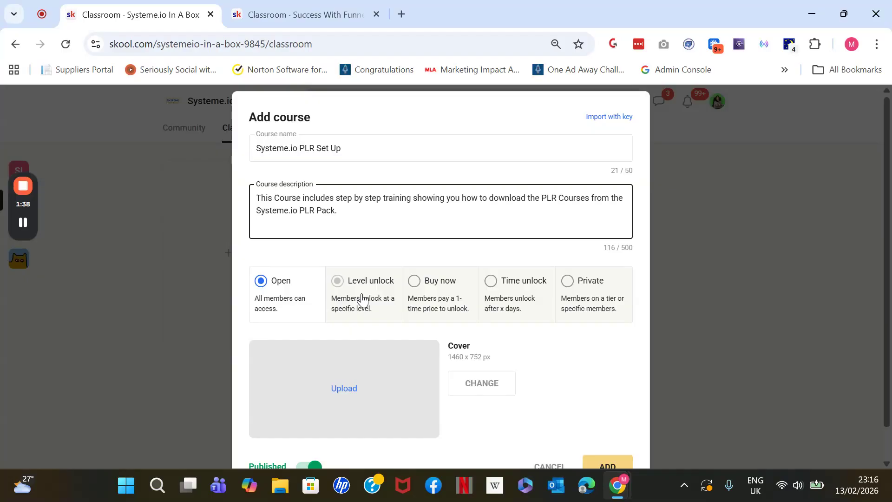
Try Level unlock access starting at level 2, and Buy now access with a one-time price of $7
{"action": "left_click", "coordinate": [341, 283]}
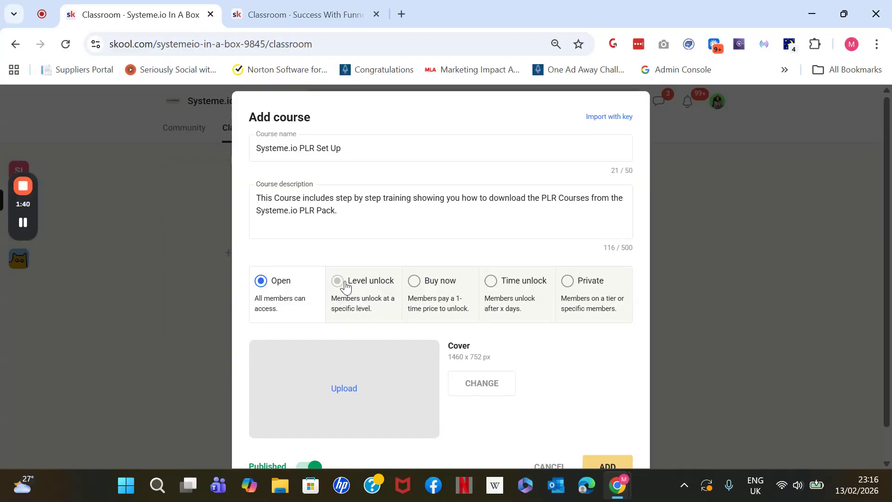
{"action": "left_click", "coordinate": [329, 352]}
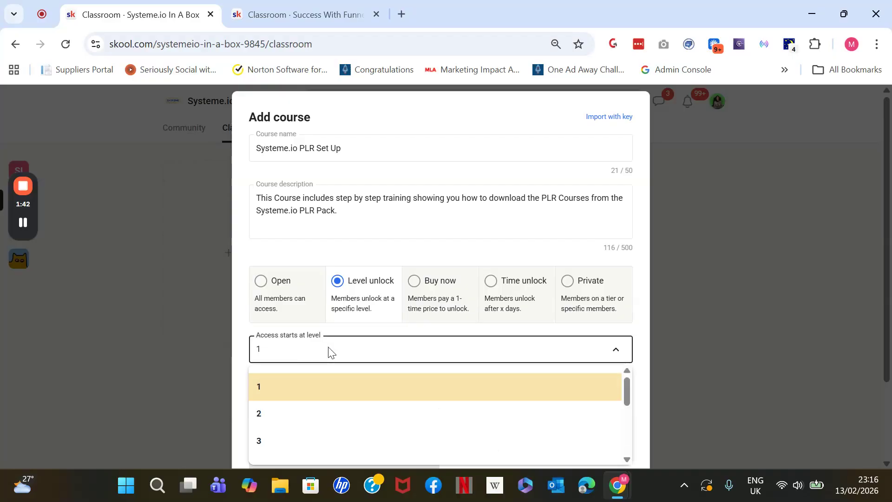
{"action": "left_click", "coordinate": [324, 413]}
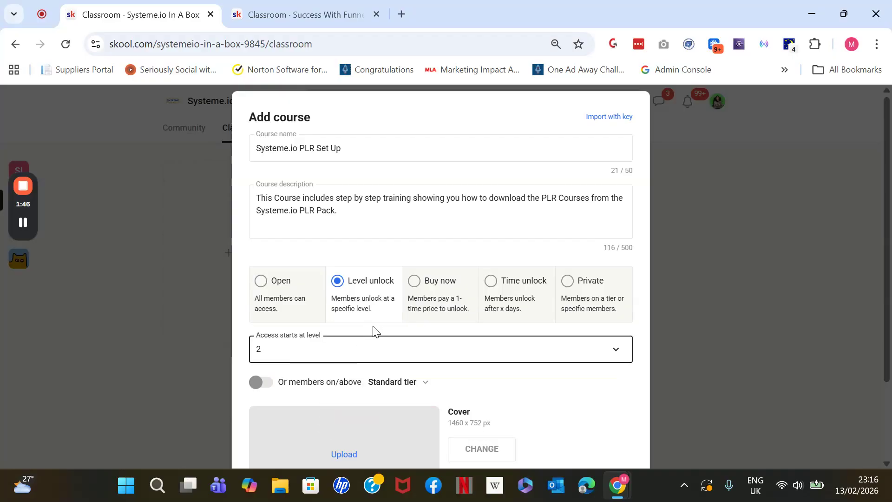
{"action": "left_click", "coordinate": [417, 290]}
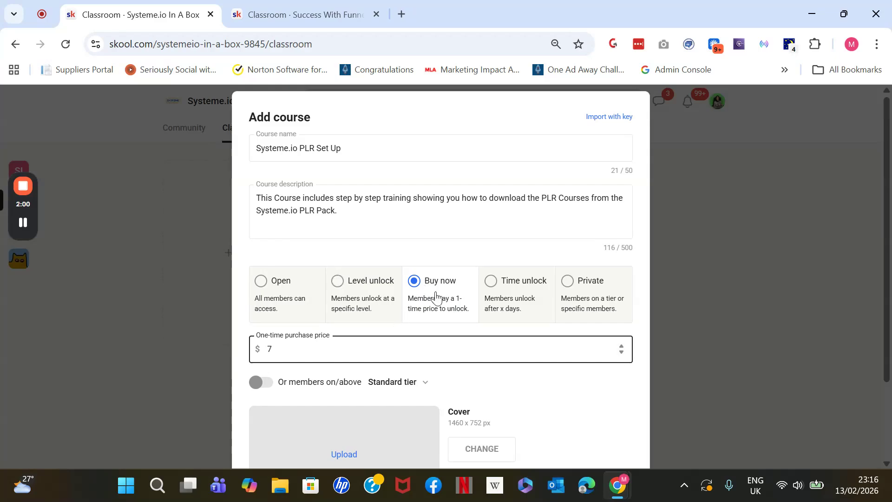
{"action": "type", "text": "7"}
Try the Time unlock and Private access types, and set the course access back to Open
{"action": "left_click", "coordinate": [504, 292]}
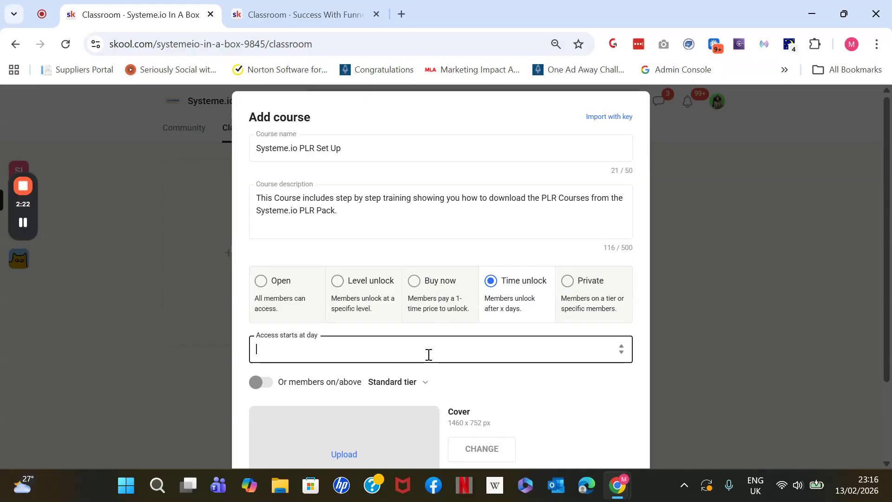
{"action": "type", "text": "0"}
{"action": "left_click", "coordinate": [568, 296]}
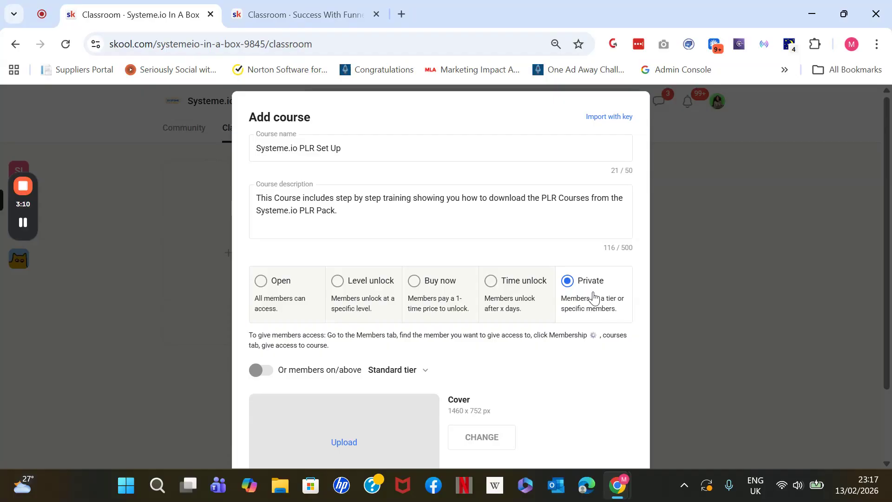
{"action": "left_click", "coordinate": [256, 281]}
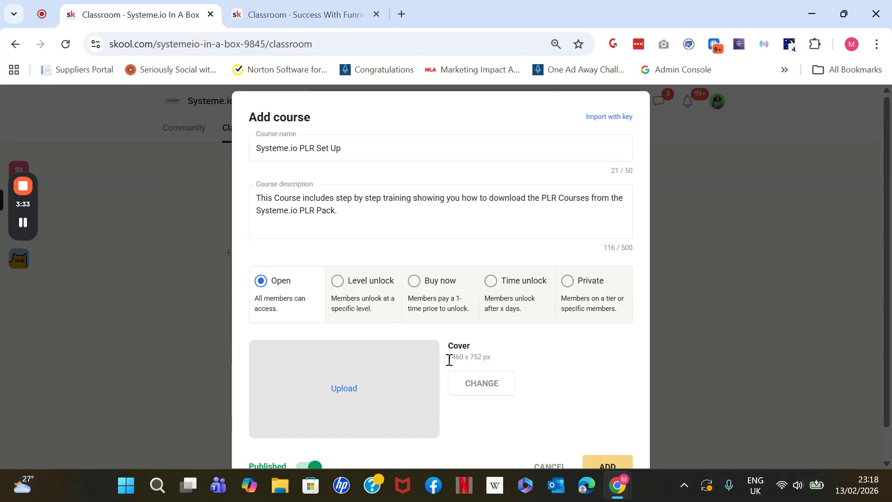
Check the required cover dimensions, and examine the course covers and About page images in the Success With Funnels community
{"action": "left_click_drag", "start_coordinate": [449, 360], "coordinate": [485, 360]}
{"action": "left_click", "coordinate": [298, 14]}
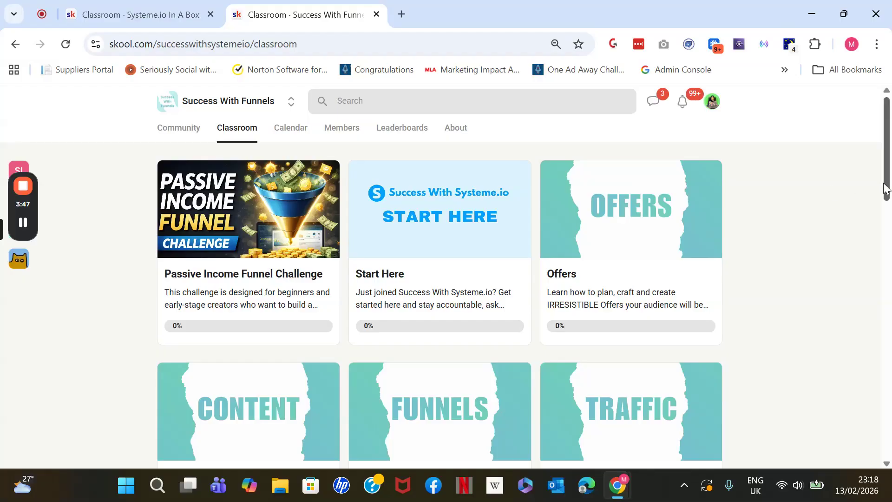
{"action": "scroll", "coordinate": [413, 172], "scroll_direction": "down", "scroll_amount": 4}
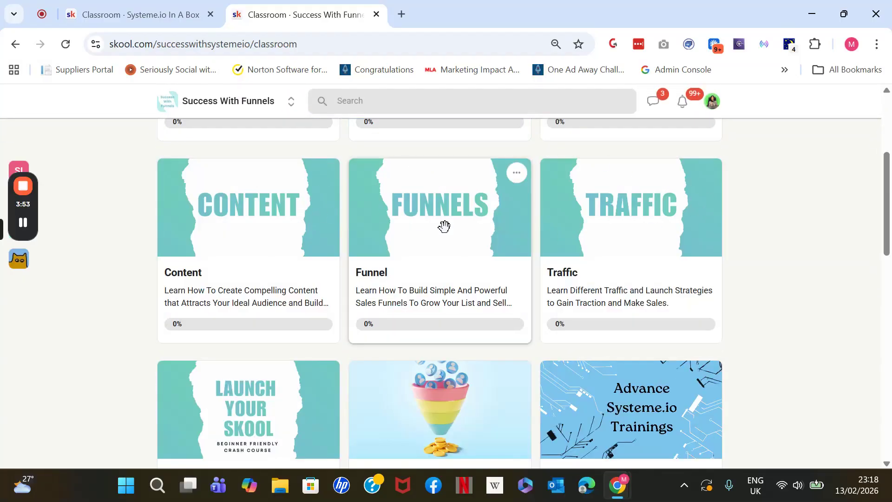
{"action": "scroll", "coordinate": [887, 190], "scroll_direction": "up", "scroll_amount": 4}
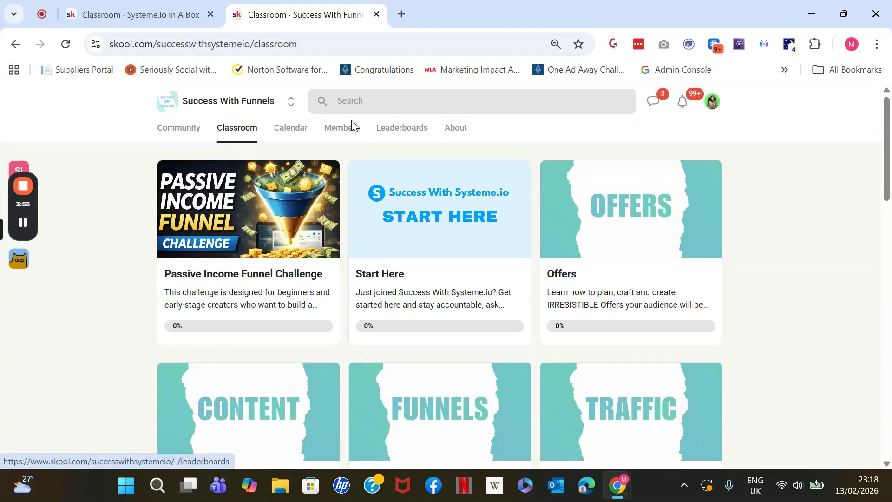
{"action": "left_click", "coordinate": [448, 136]}
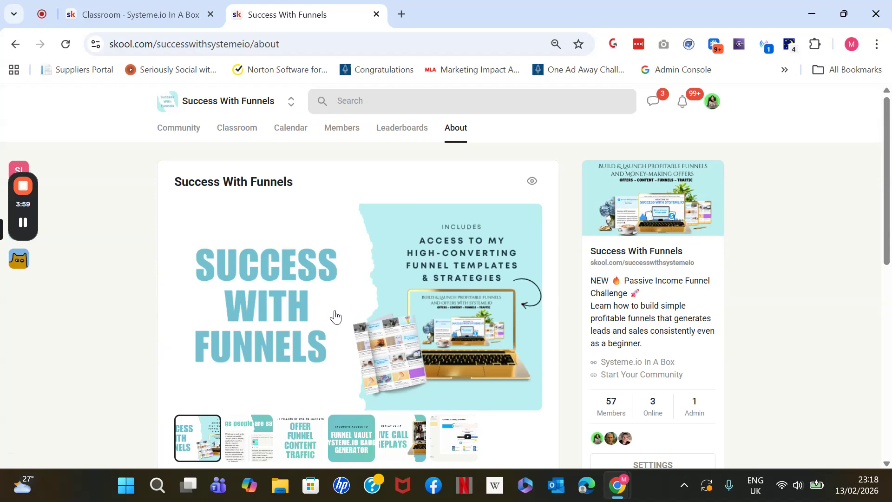
{"action": "mouse_move", "coordinate": [445, 434]}
{"action": "left_click", "coordinate": [239, 138]}
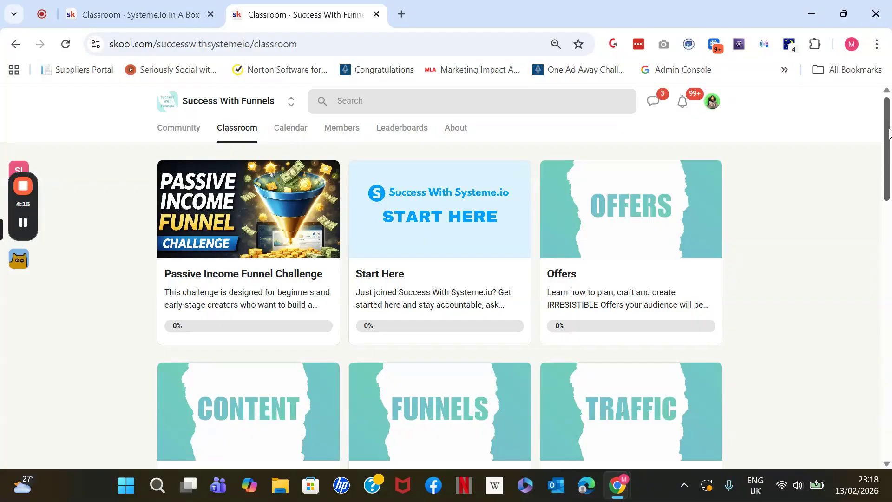
{"action": "scroll", "coordinate": [889, 134], "scroll_direction": "down", "scroll_amount": 2}
{"action": "scroll", "coordinate": [889, 135], "scroll_direction": "up", "scroll_amount": 2}
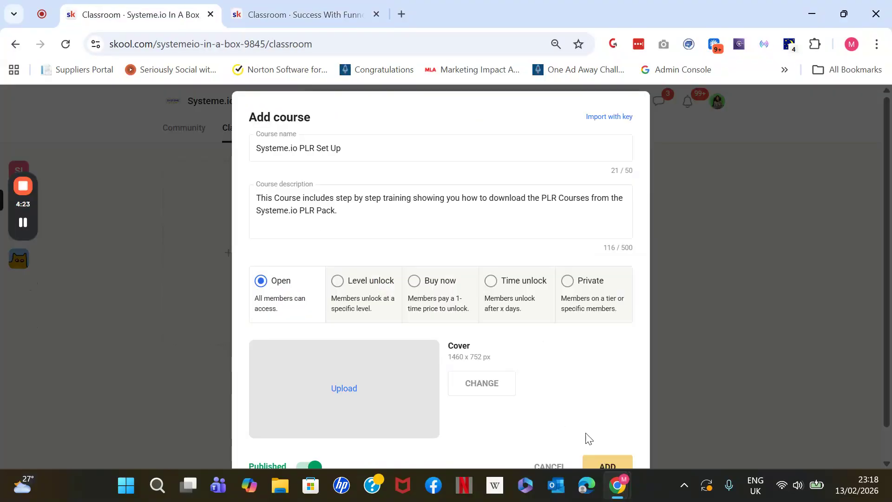
Add the published course to the Systeme.io In A Box classroom and title its first page "Step 1: Download PLR Pack"
{"action": "scroll", "coordinate": [626, 453], "scroll_direction": "down", "scroll_amount": 1}
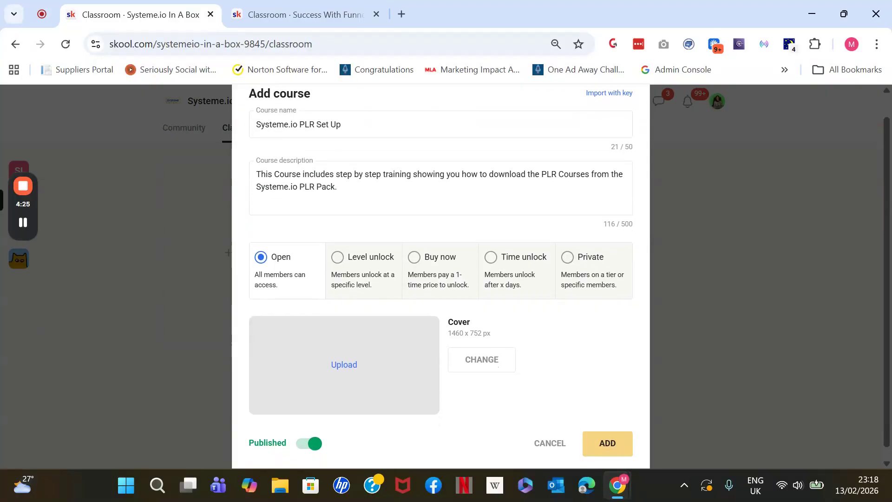
{"action": "left_click", "coordinate": [624, 448]}
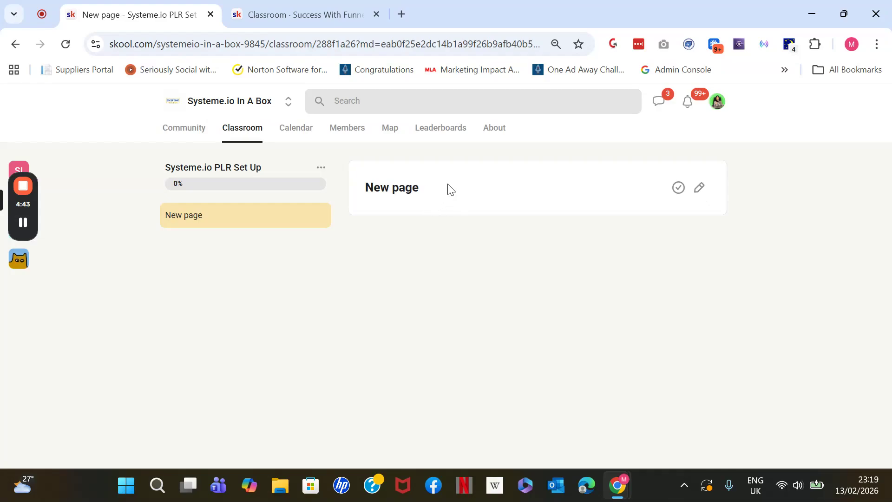
{"action": "left_click", "coordinate": [699, 187]}
{"action": "type", "text": "Step "}
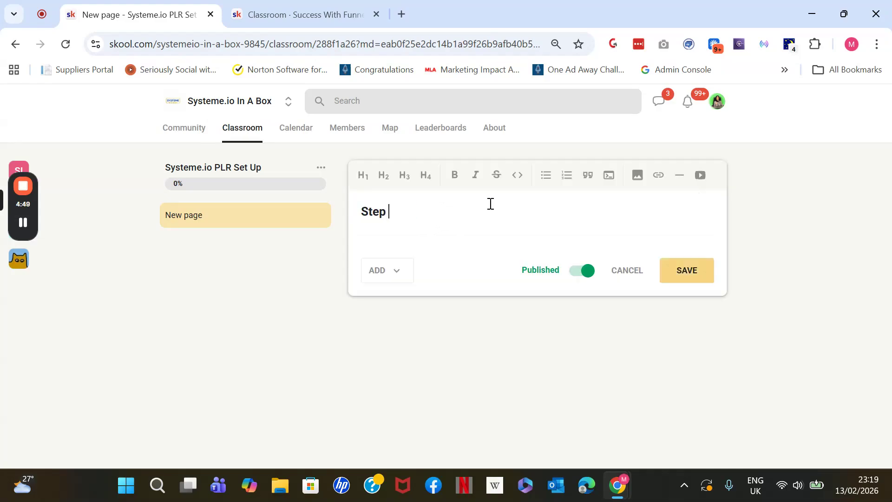
{"action": "type", "text": "1: Download "}
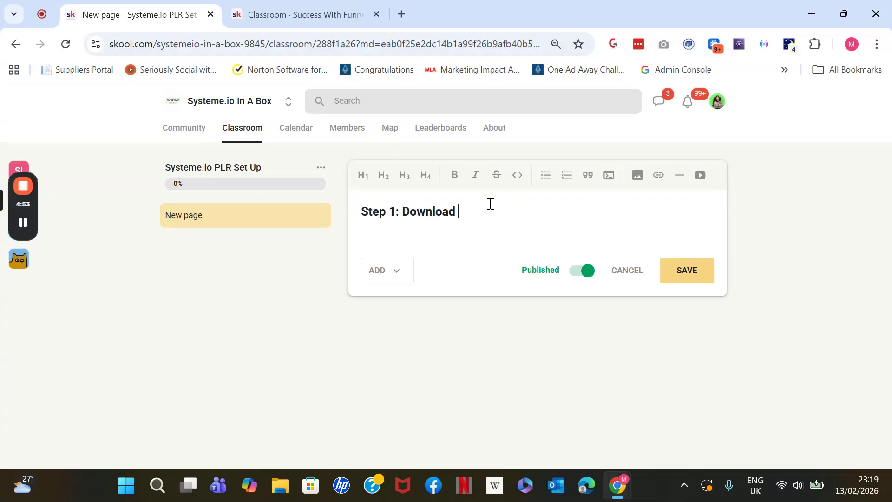
{"action": "type", "text": "PLR Pcak"}
{"action": "key", "text": "BackSpace"}
{"action": "key", "text": "BackSpace"}
{"action": "key", "text": "BackSpace"}
{"action": "type", "text": "ack"}
View the options for adding a video to the page, and close them without adding one
{"action": "left_click", "coordinate": [700, 176]}
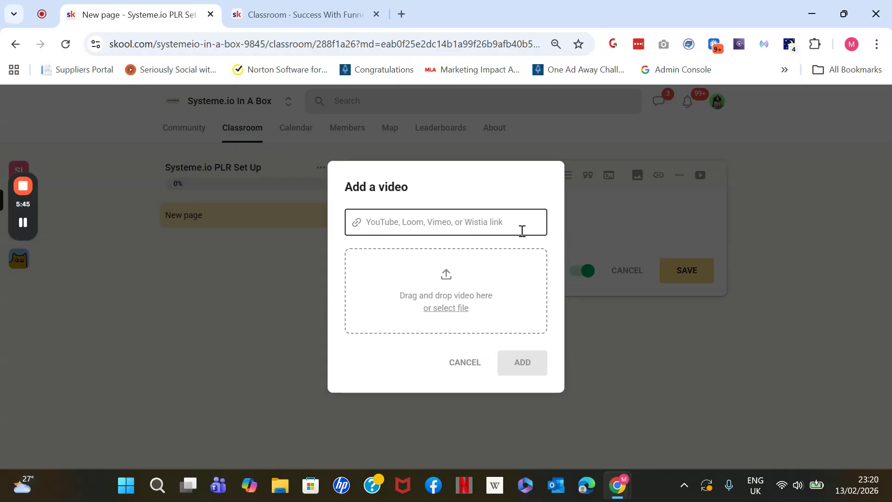
{"action": "left_click", "coordinate": [471, 362]}
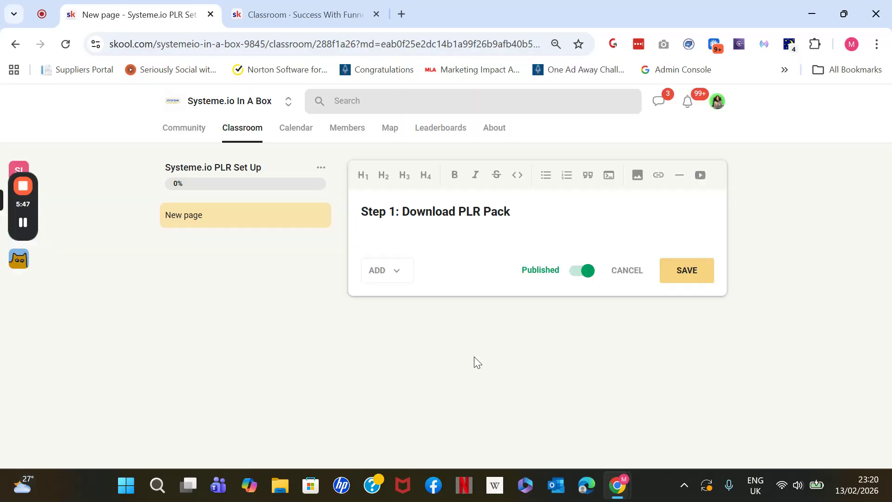
Add the text "Download" below the page title and try to attach a link to it
{"action": "left_click", "coordinate": [467, 231]}
{"action": "type", "text": "Download"}
{"action": "left_click_drag", "start_coordinate": [428, 232], "coordinate": [353, 237]}
{"action": "left_click", "coordinate": [664, 184]}
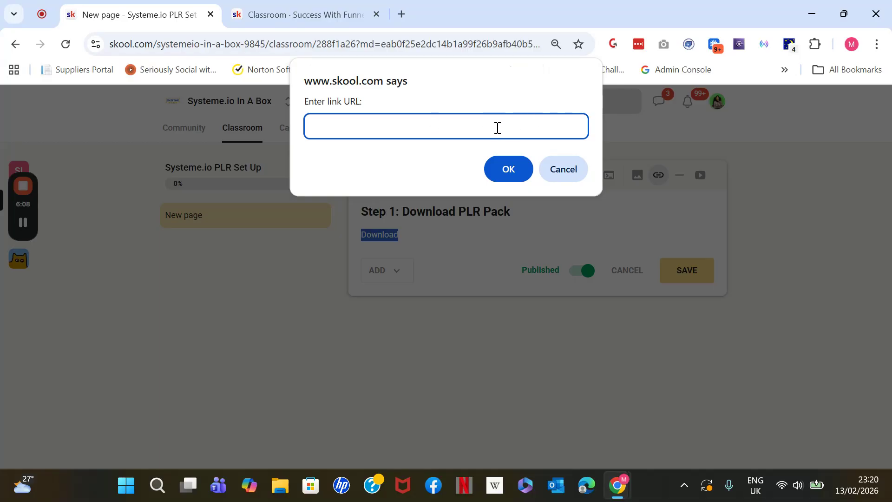
{"action": "left_click", "coordinate": [520, 169]}
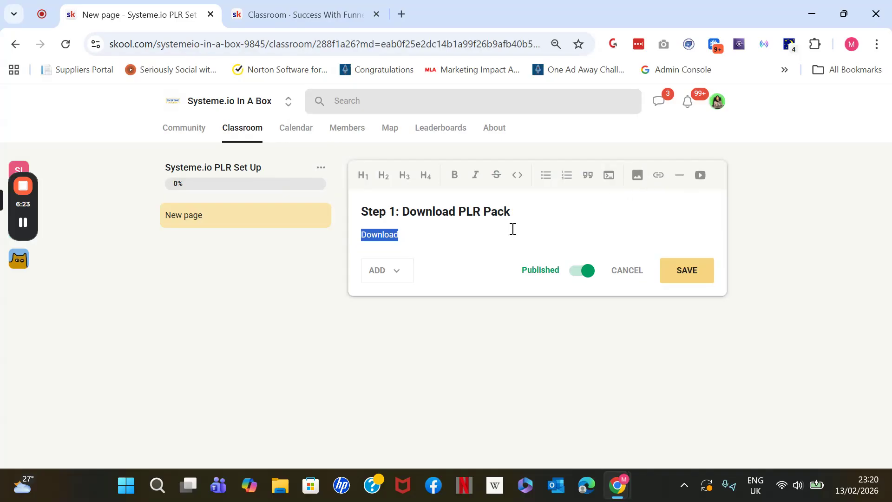
View the resource, transcript and community post options for the page, and close them without adding anything
{"action": "left_click", "coordinate": [401, 272]}
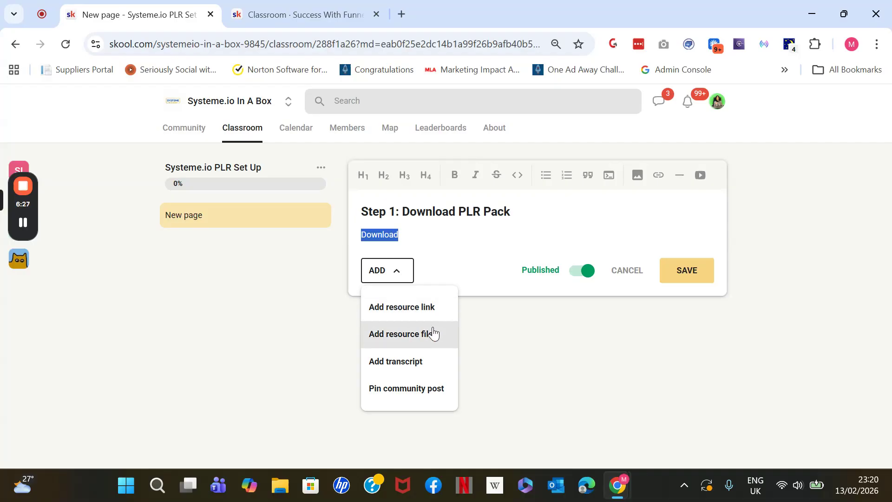
{"action": "left_click", "coordinate": [418, 367]}
{"action": "left_click", "coordinate": [395, 269]}
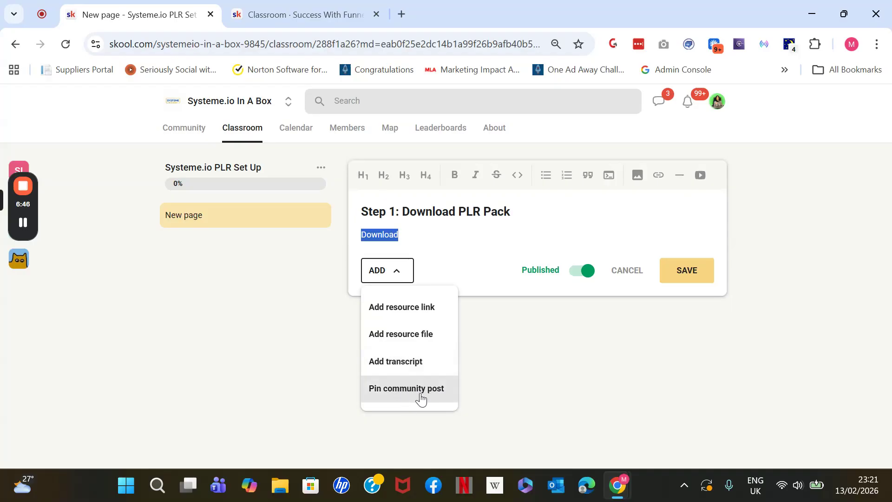
{"action": "left_click", "coordinate": [514, 235]}
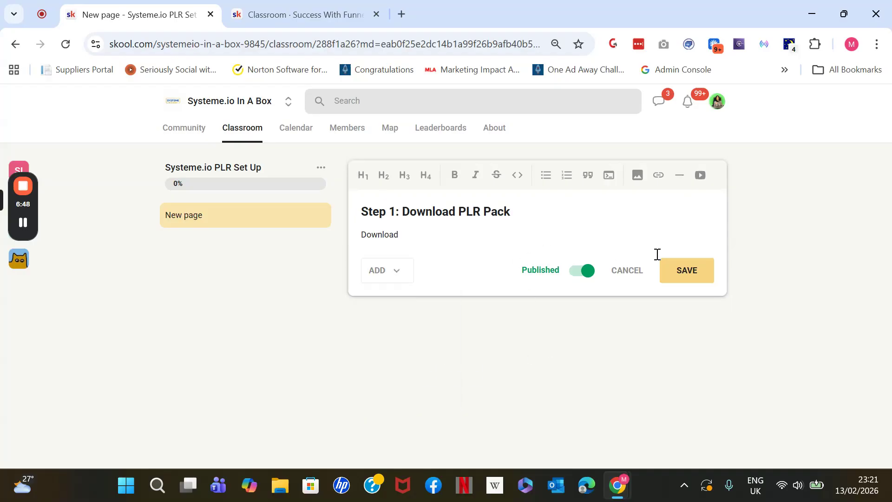
Save the "Step 1: Download PLR Pack" page and add another new page to the Systeme.io PLR Set Up course
{"action": "left_click", "coordinate": [693, 274]}
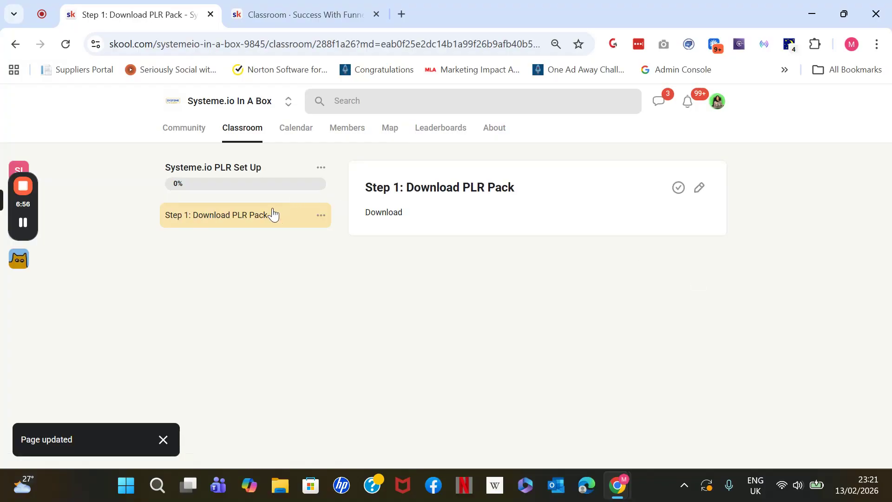
{"action": "left_click", "coordinate": [321, 167]}
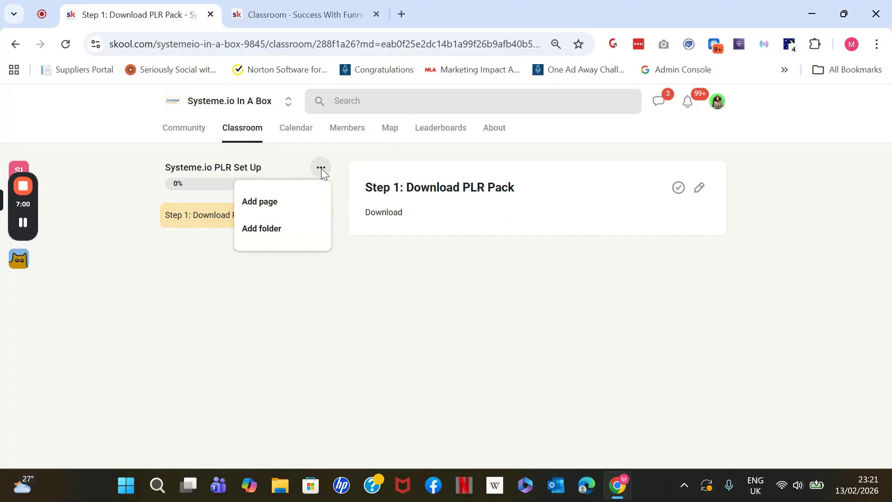
{"action": "left_click", "coordinate": [270, 203]}
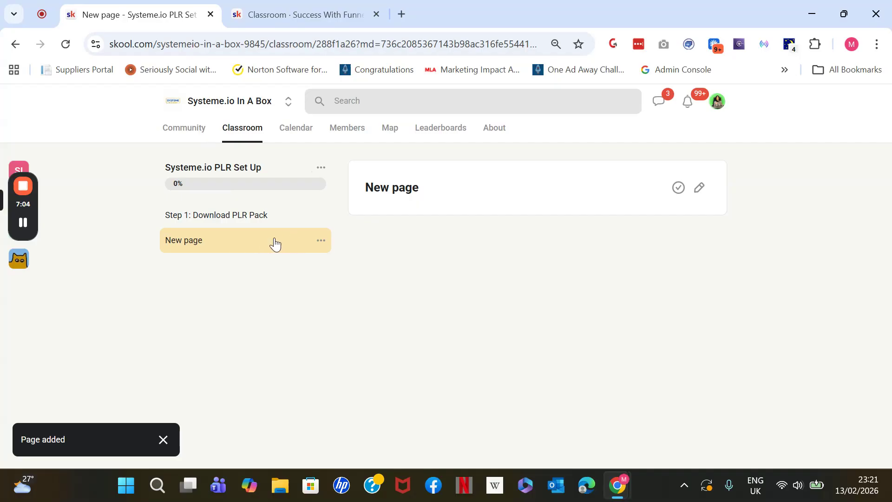
Add a published folder named "PLR Resources" to the course, create a new page inside it, and collapse the folder
{"action": "left_click", "coordinate": [321, 169]}
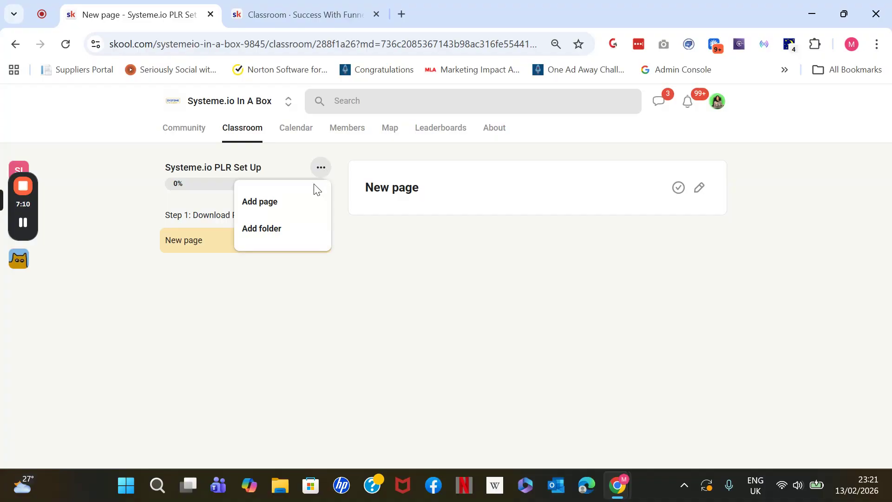
{"action": "left_click", "coordinate": [261, 228]}
{"action": "left_click", "coordinate": [402, 261]}
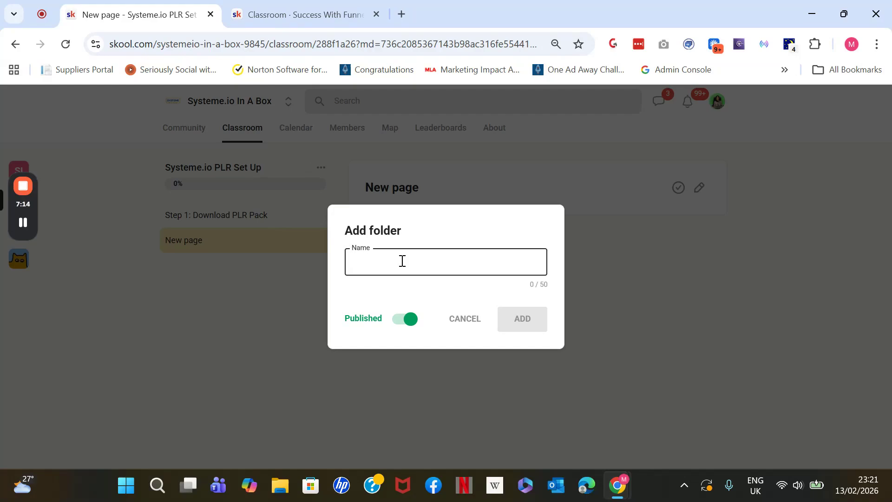
{"action": "type", "text": "PLR R"}
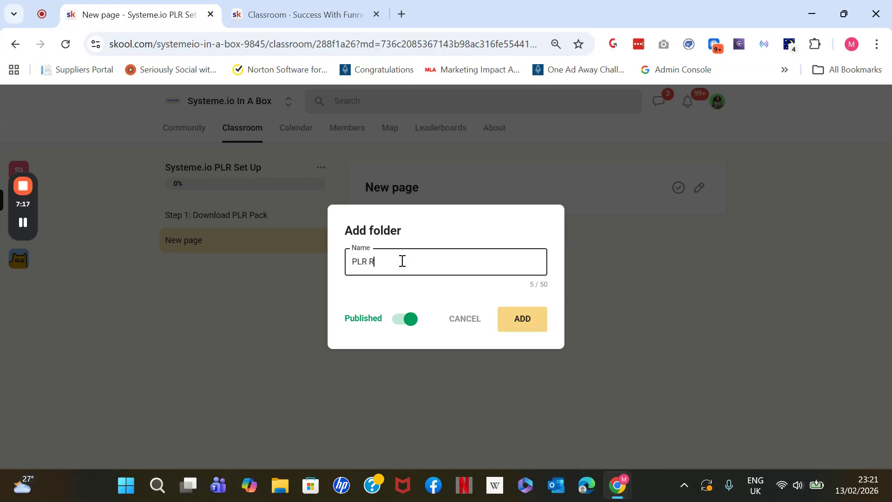
{"action": "type", "text": "esoruce"}
{"action": "key", "text": "BackSpace"}
{"action": "key", "text": "BackSpace"}
{"action": "key", "text": "BackSpace"}
{"action": "key", "text": "BackSpace"}
{"action": "type", "text": "urces"}
{"action": "left_click", "coordinate": [522, 319]}
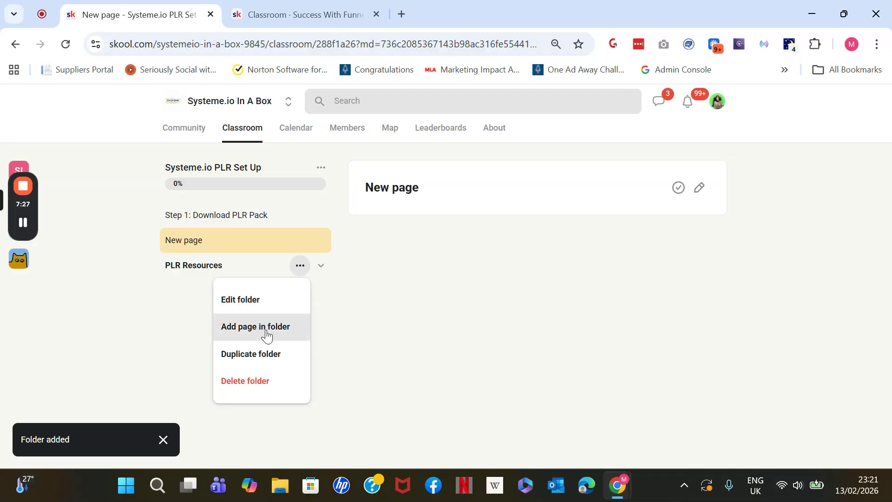
{"action": "left_click", "coordinate": [266, 334]}
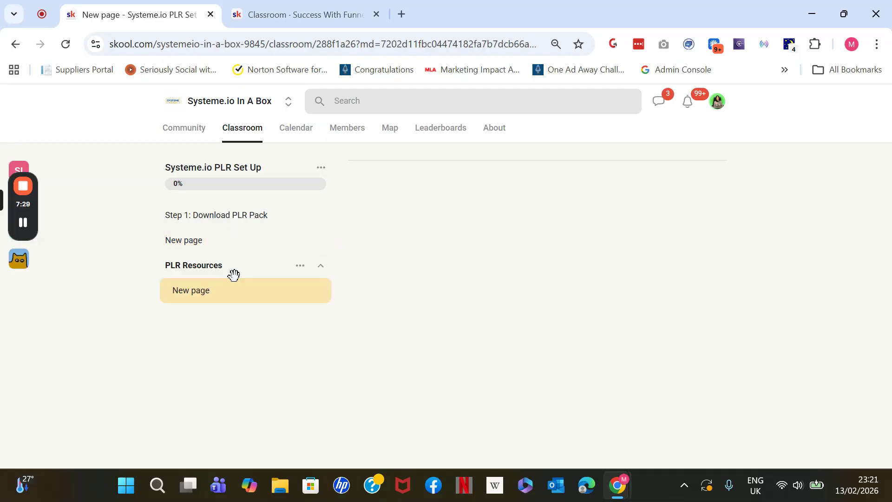
{"action": "left_click", "coordinate": [320, 264]}
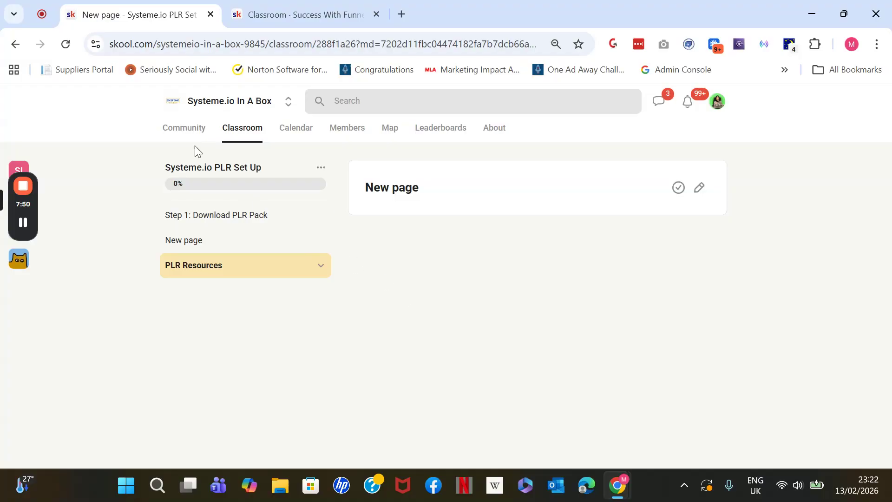
Write a new post in the Systeme.io In A Box community titled "Follow Up Video" with the text "step 1"
{"action": "left_click", "coordinate": [185, 132]}
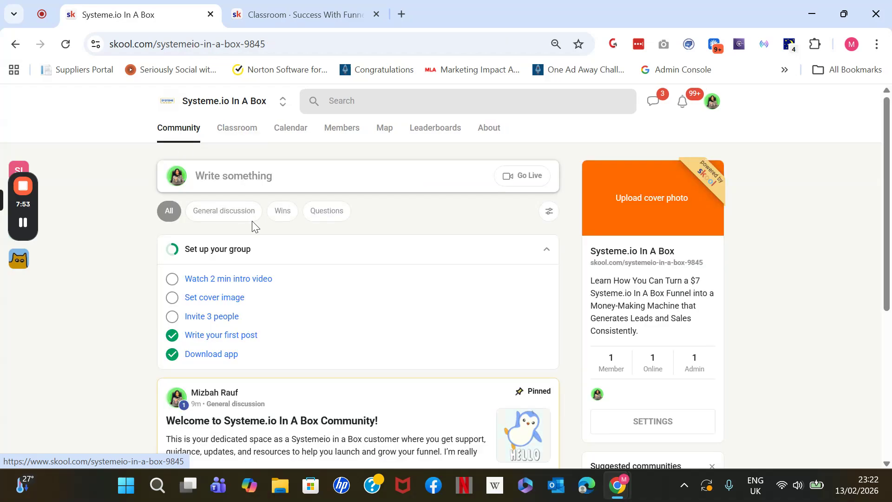
{"action": "left_click", "coordinate": [365, 178]}
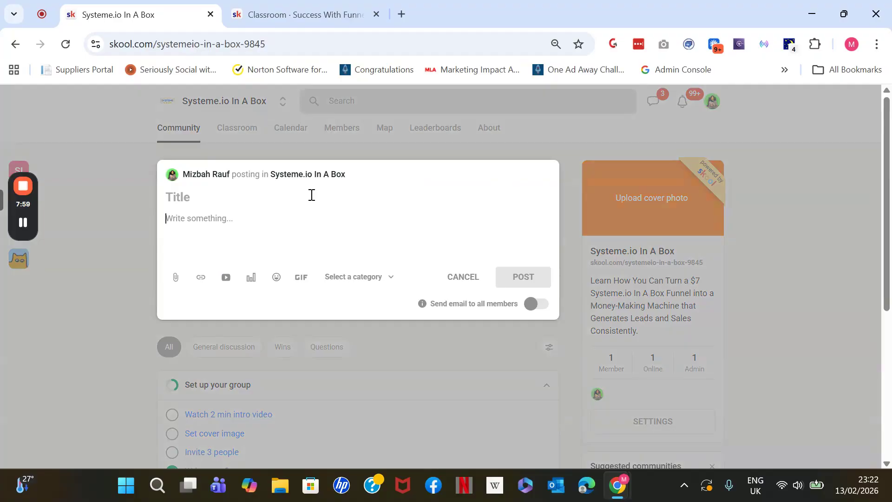
{"action": "left_click", "coordinate": [312, 194]}
{"action": "type", "text": "Follow U"}
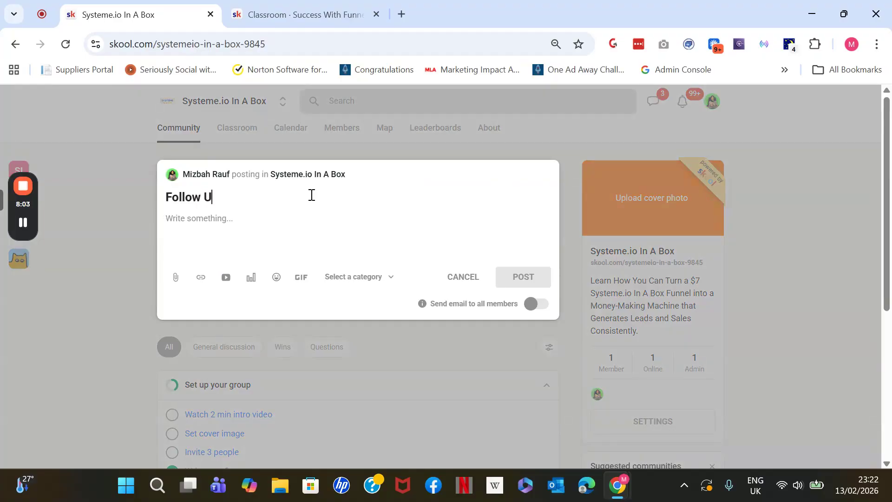
{"action": "type", "text": "p Video"}
{"action": "key", "text": "BackSpace"}
{"action": "key", "text": "BackSpace"}
{"action": "type", "text": "eo"}
{"action": "left_click", "coordinate": [272, 214]}
{"action": "type", "text": "step 1"}
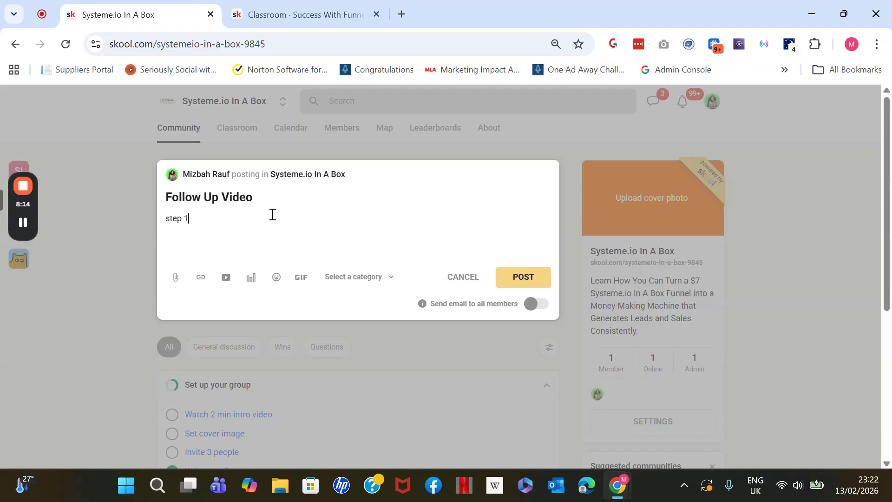
Publish the post under the General discussion category
{"action": "left_click", "coordinate": [537, 274]}
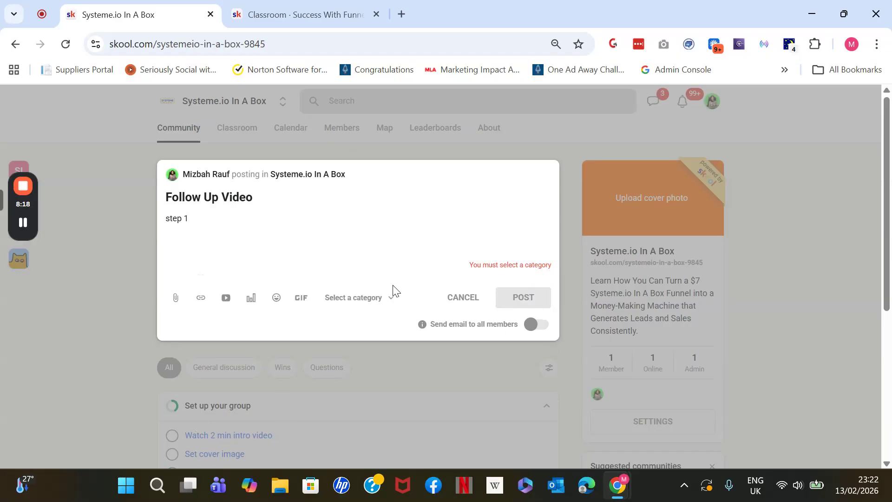
{"action": "left_click", "coordinate": [377, 297]}
{"action": "left_click", "coordinate": [313, 333]}
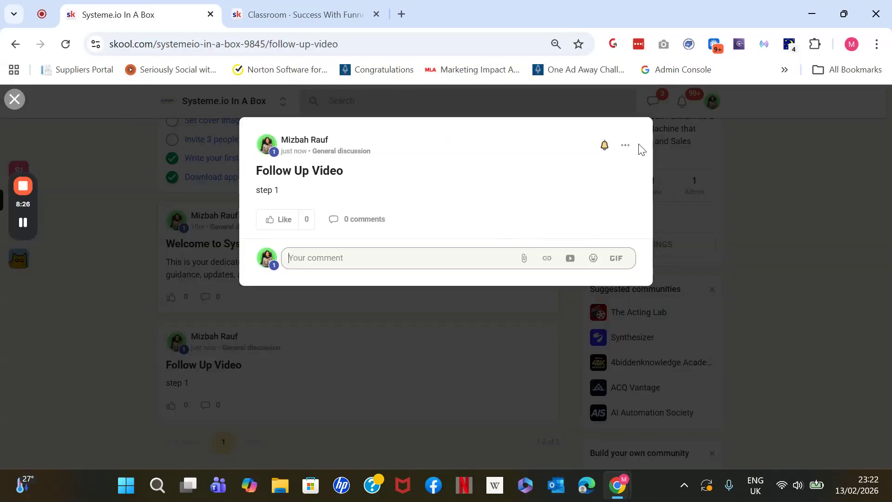
Pin the "Follow Up Video" post to the course page "Step 1: Download PLR Pack"
{"action": "left_click", "coordinate": [626, 146]}
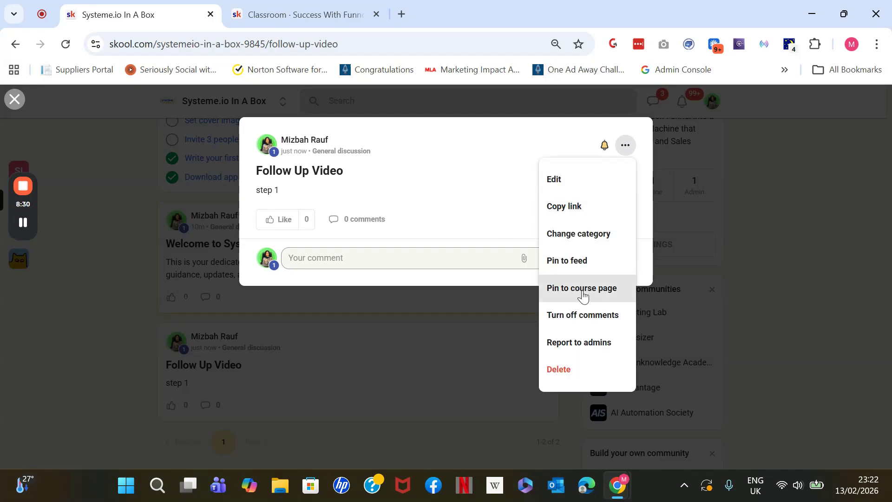
{"action": "left_click", "coordinate": [599, 291]}
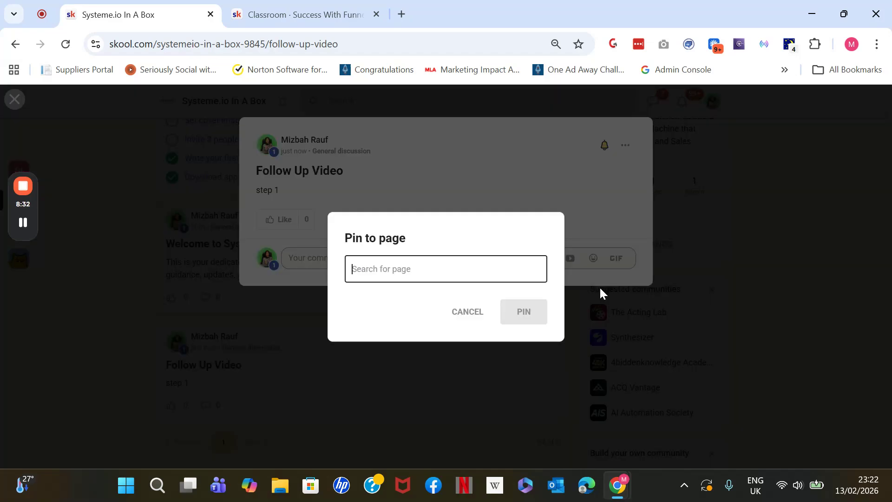
{"action": "left_click", "coordinate": [482, 276]}
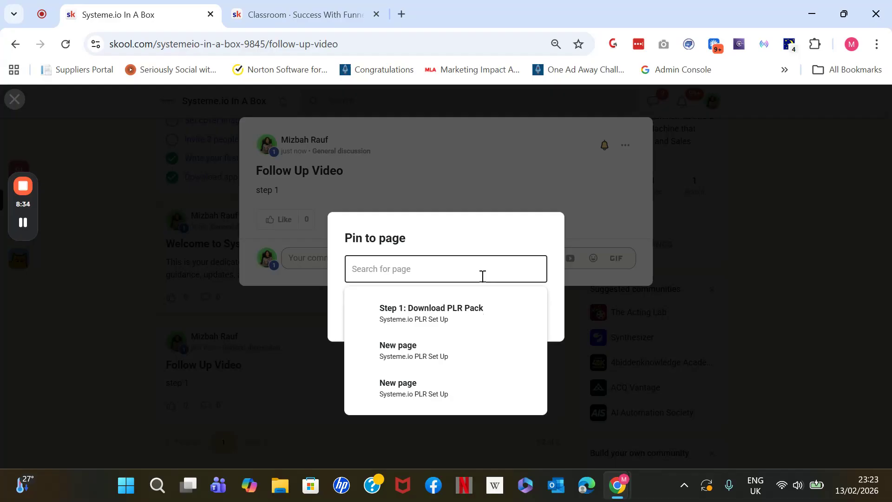
{"action": "left_click", "coordinate": [429, 320]}
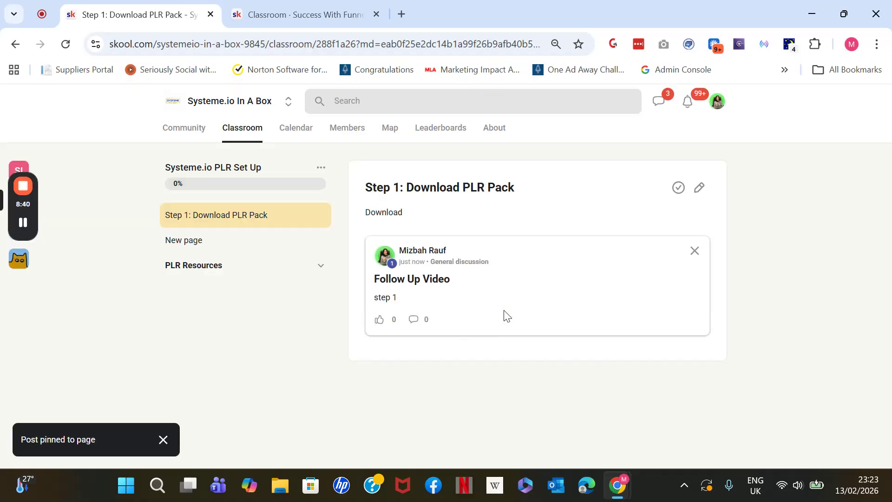